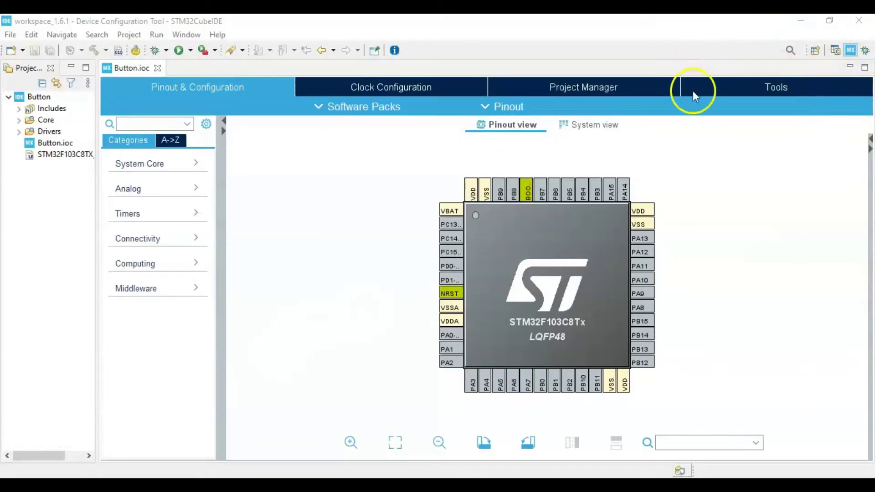
# Step: Set the System Core SYS Debug mode to Serial Wire
pyautogui.click(157, 165)
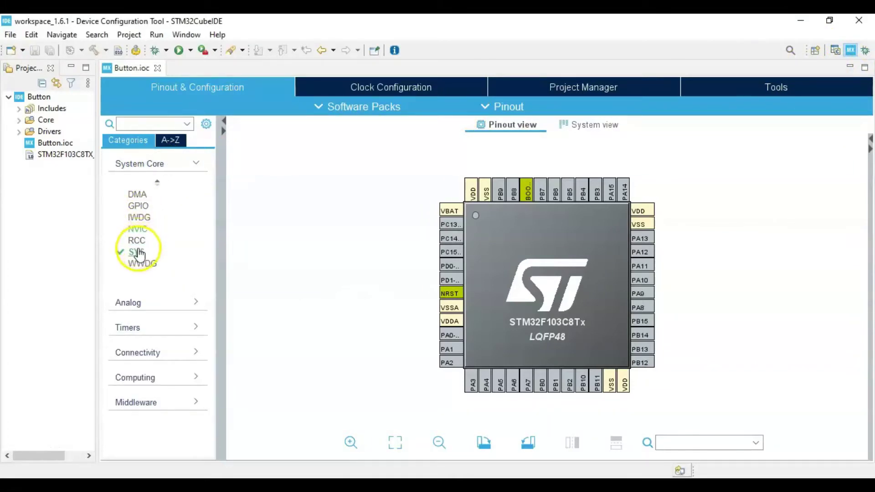
pyautogui.click(137, 250)
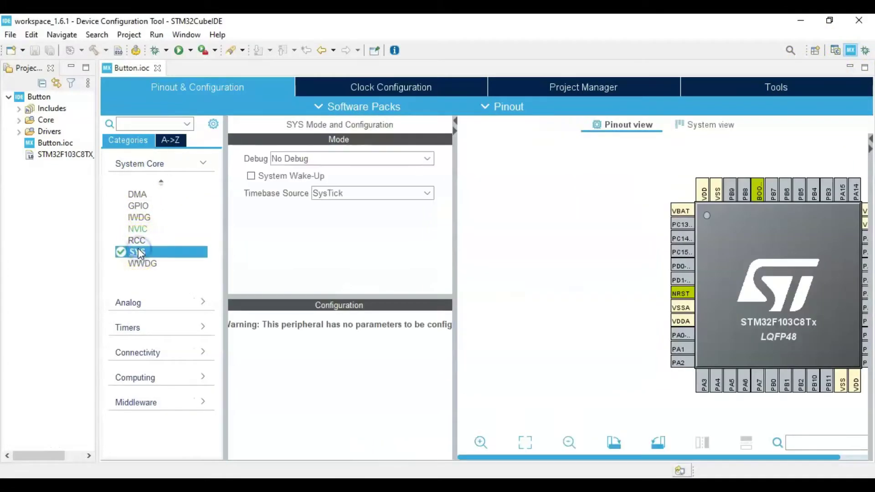
pyautogui.click(293, 160)
pyautogui.click(302, 186)
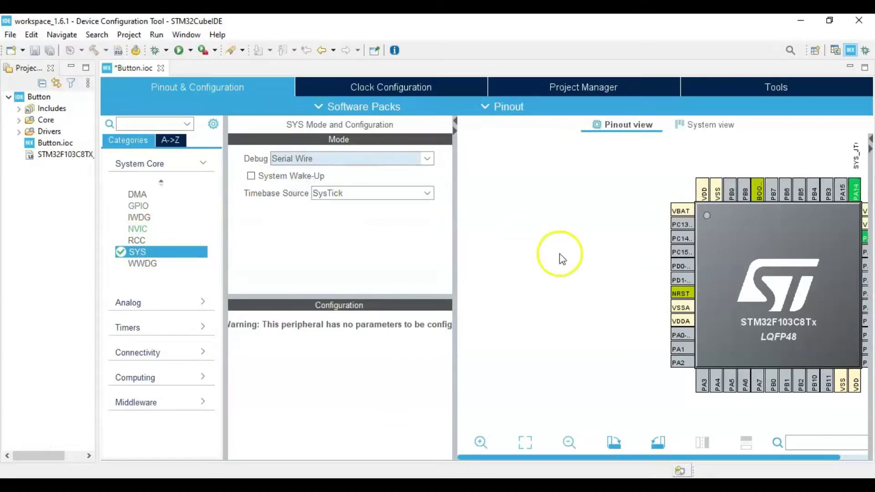
# Step: Make PA1 a GPIO_Output pin and PB1 the GPIO_EXTI1 interrupt input
pyautogui.click(679, 350)
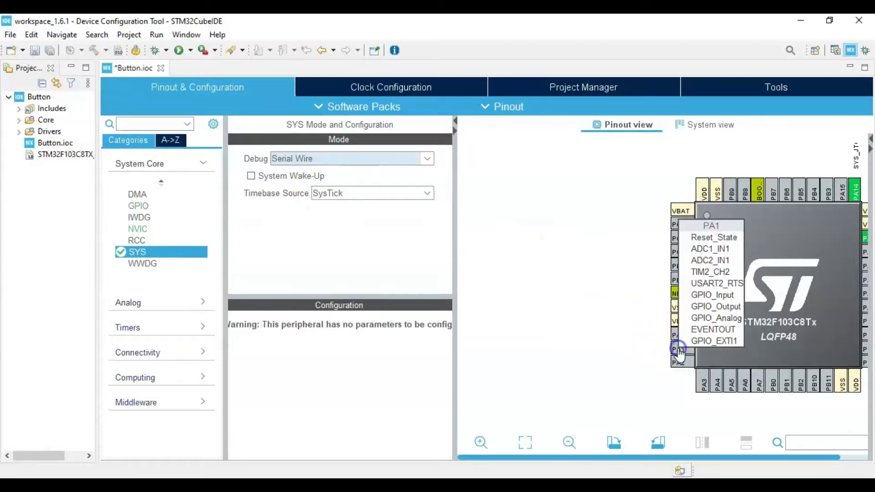
pyautogui.click(719, 307)
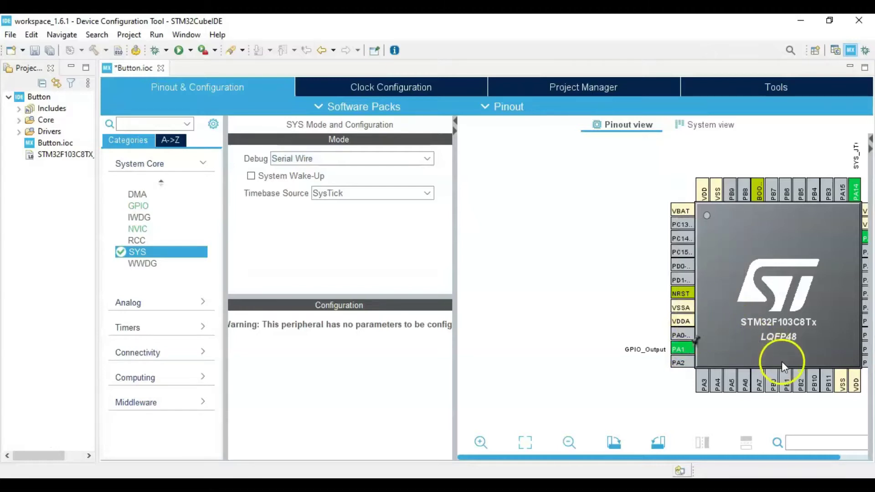
pyautogui.click(789, 386)
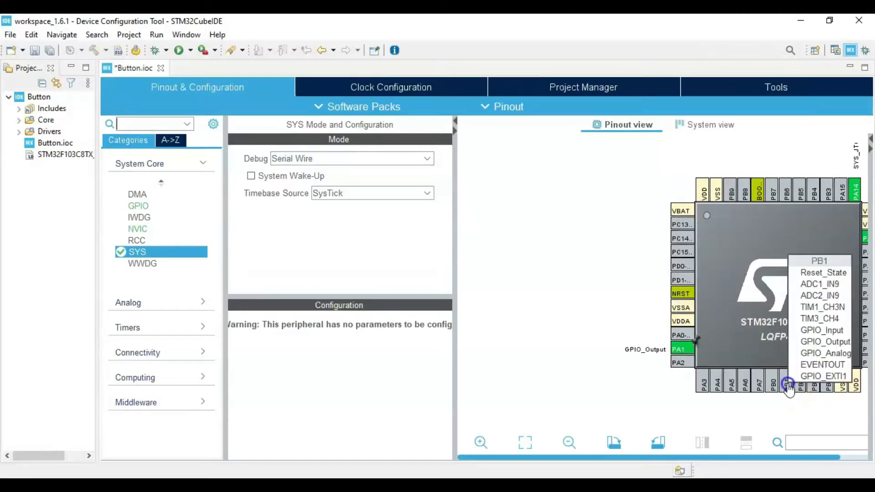
pyautogui.click(827, 376)
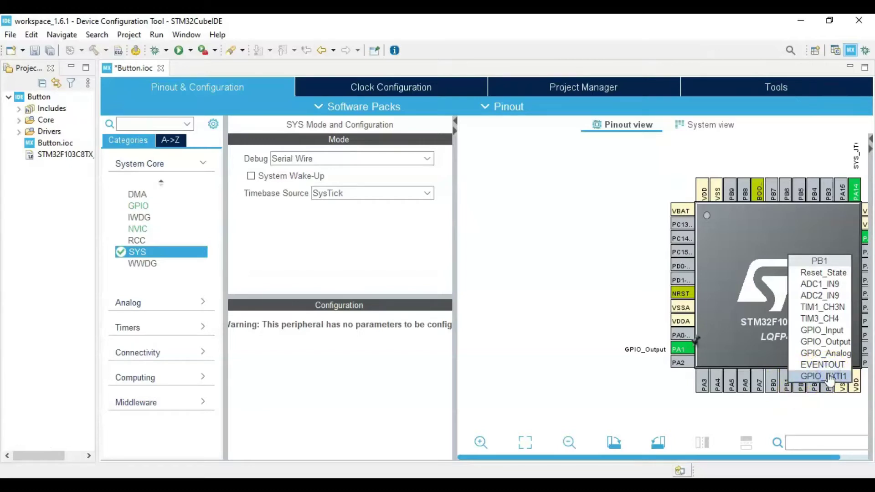
pyautogui.click(829, 377)
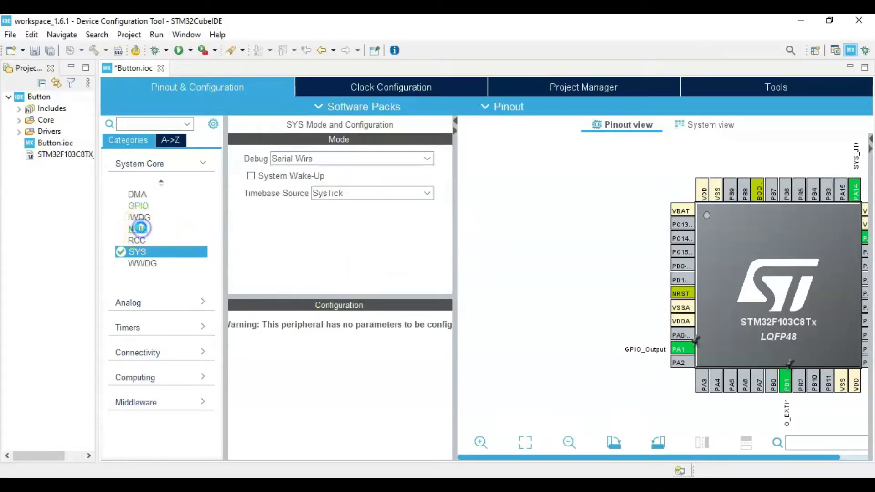
# Step: Tick Enabled for EXTI line1 interrupt in NVIC, then generate the code
pyautogui.click(139, 228)
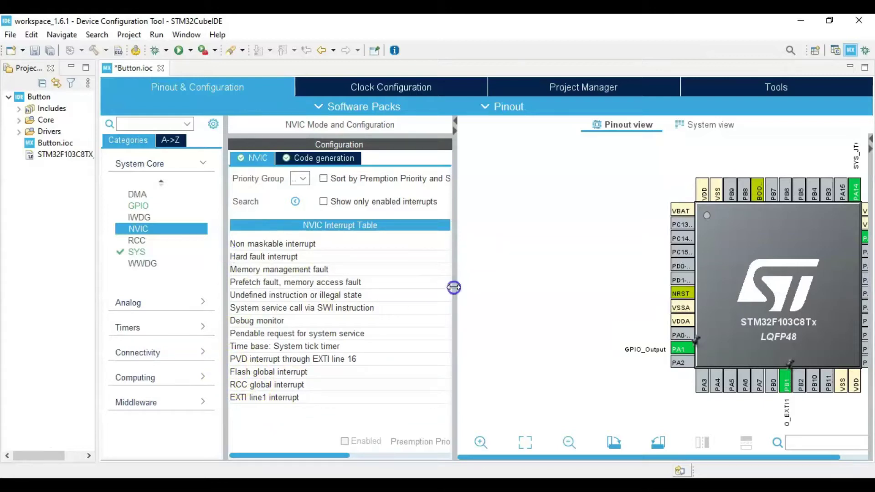
pyautogui.moveTo(454, 287); pyautogui.dragTo(612, 307)
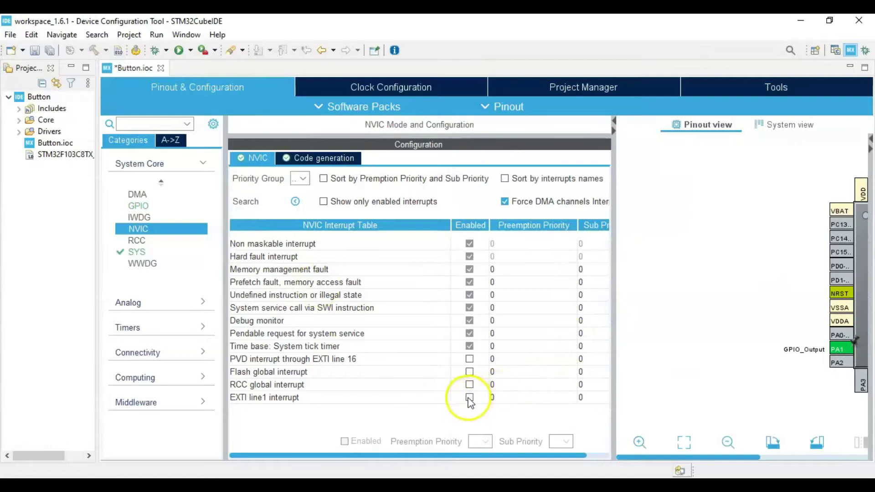
pyautogui.click(469, 398)
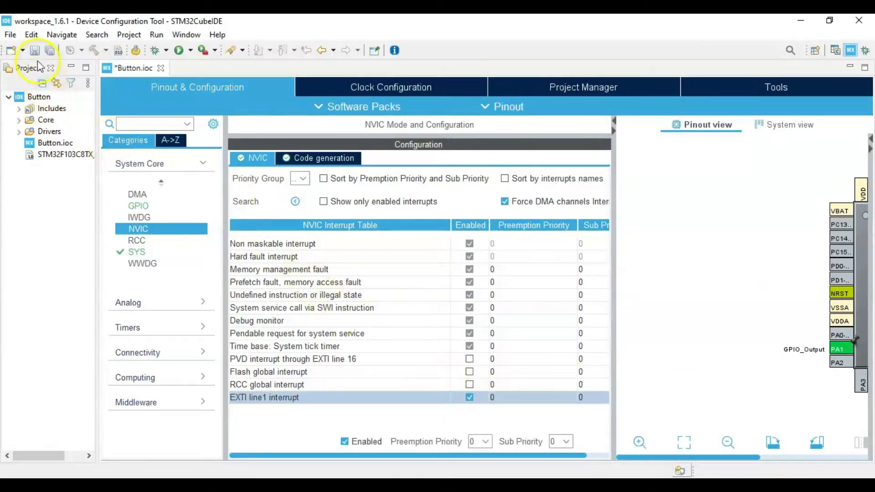
pyautogui.click(32, 50)
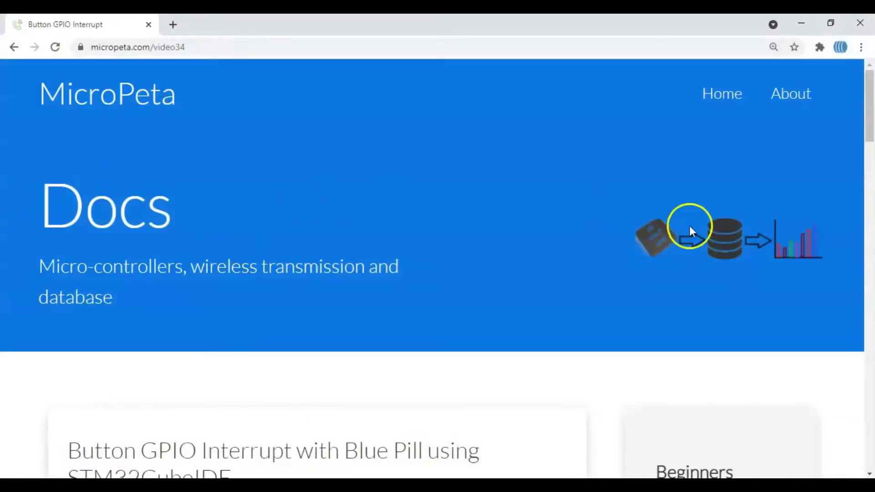
pyautogui.moveTo(868, 127)
pyautogui.mouseDown()
pyautogui.moveTo(866, 289)
pyautogui.moveTo(873, 329)
pyautogui.moveTo(775, 338)
pyautogui.mouseUp()
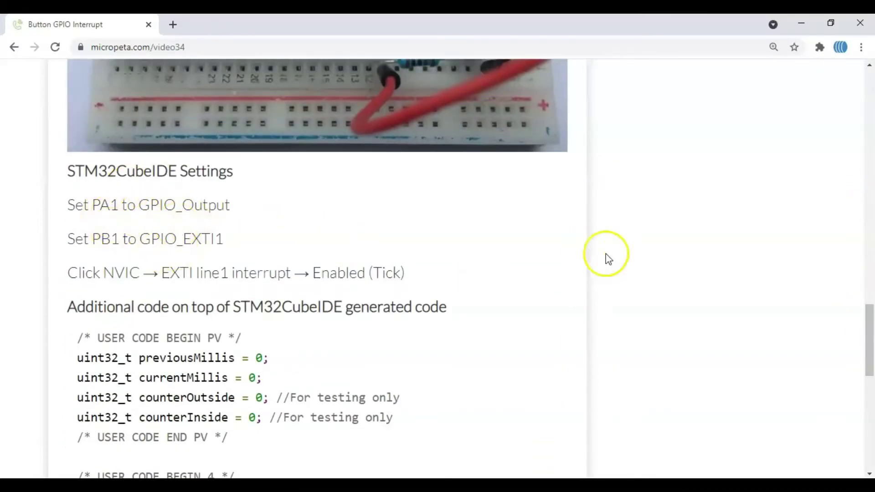
pyautogui.moveTo(871, 335); pyautogui.dragTo(871, 381)
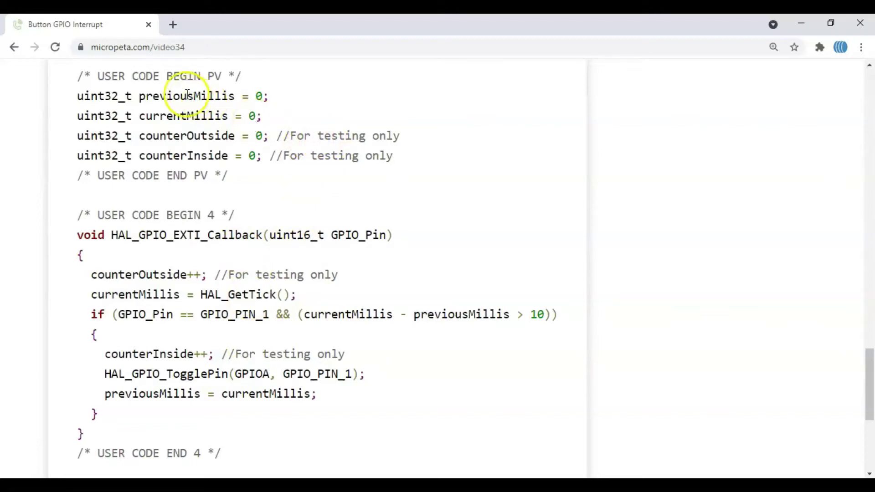
# Step: Copy the four uint32_t declarations from the MicroPeta tutorial and return to main.c
pyautogui.doubleClick(92, 96)
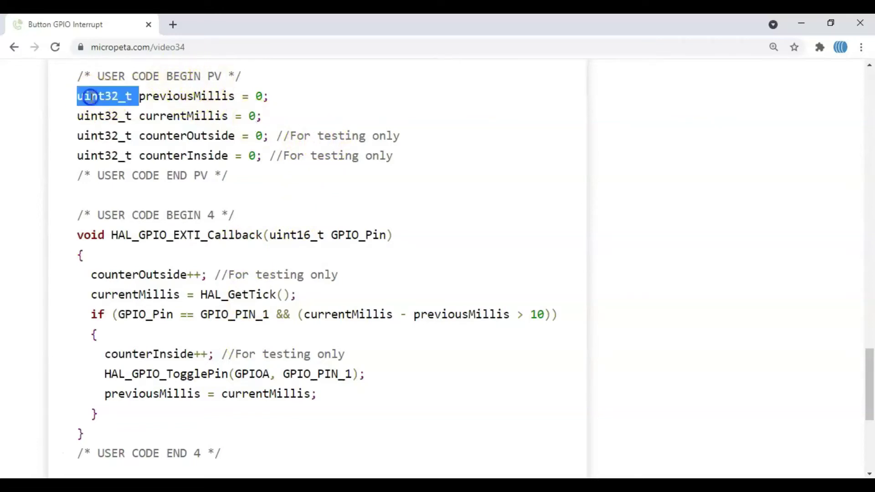
pyautogui.keyDown('shift'); pyautogui.click(402, 158); pyautogui.keyUp('shift')
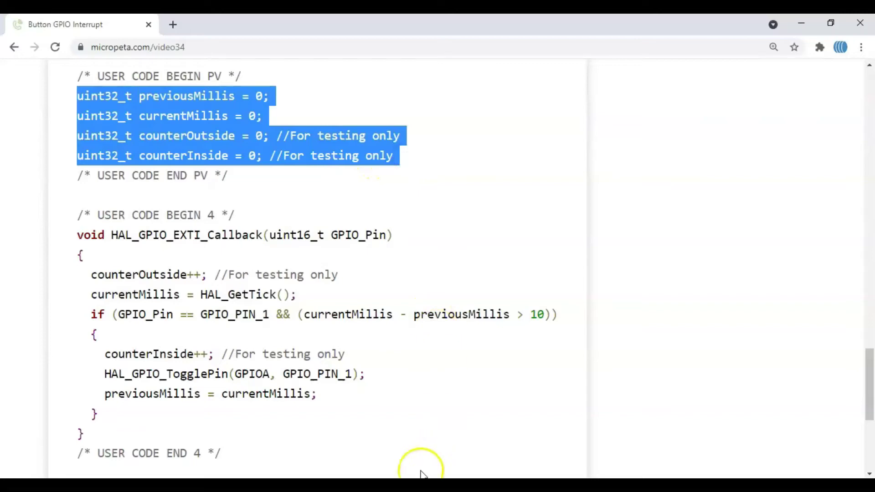
pyautogui.hotkey('alt', 'Tab')
# Step: Paste the four uint32_t declarations into main.c's USER CODE BEGIN PV section
pyautogui.click(312, 292)
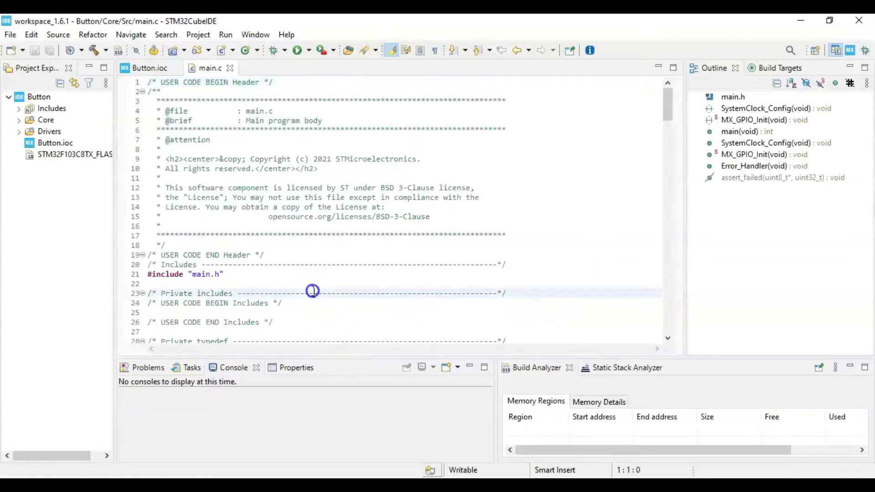
pyautogui.press('Down')
pyautogui.press('Down')
pyautogui.press('Down')
pyautogui.press('Down')
pyautogui.press('Down')
pyautogui.press('Down')
pyautogui.press('Down')
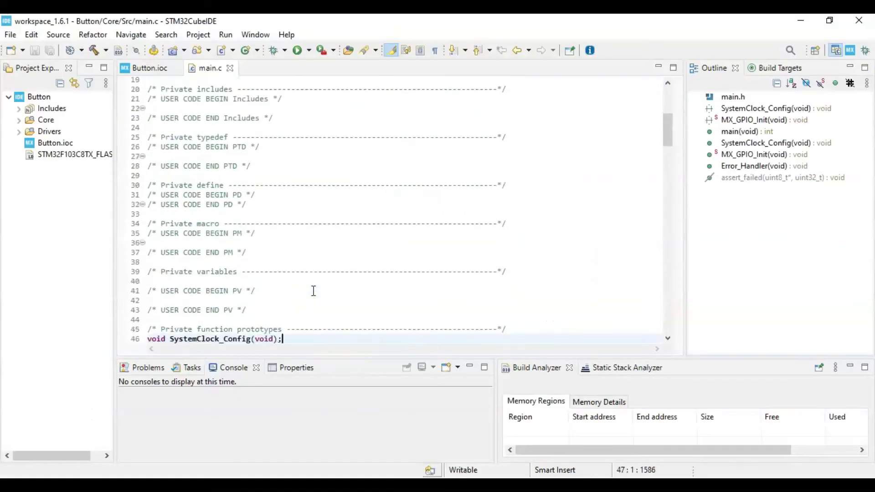
pyautogui.press('Down')
pyautogui.press('Down')
pyautogui.press('Down')
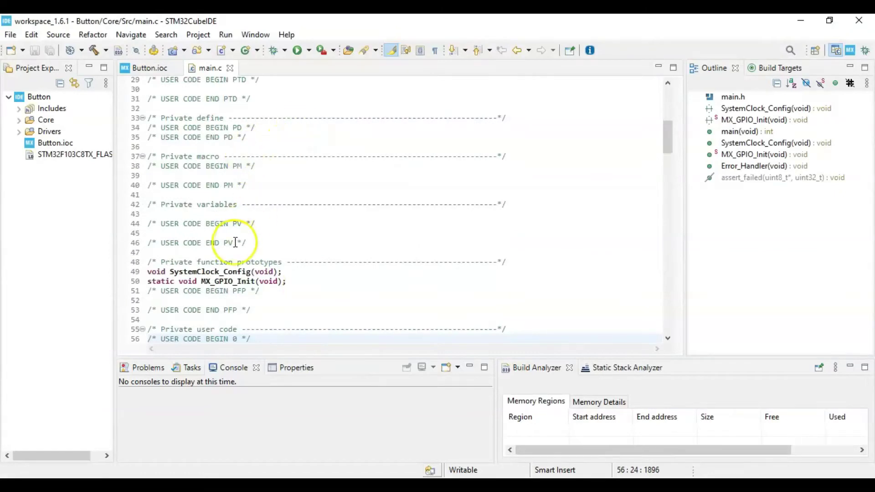
pyautogui.click(197, 234)
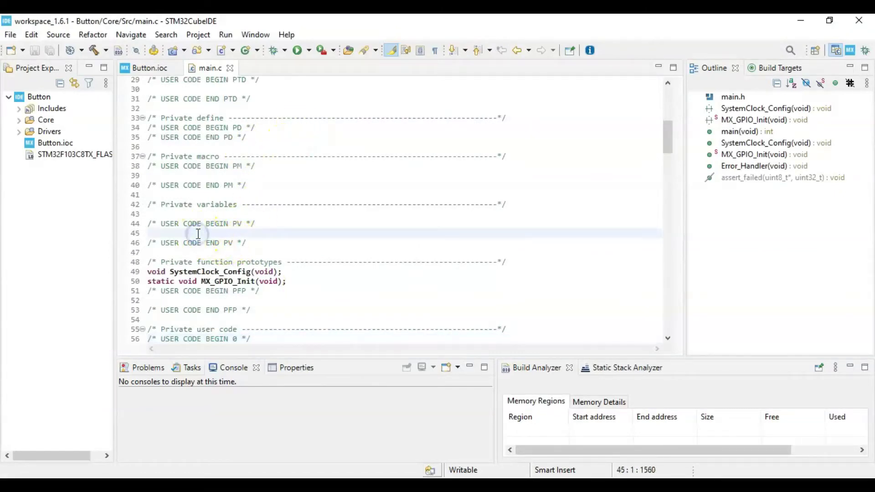
pyautogui.write('uint32_t previousMillis = 0; uint32_t currentMillis = 0; uint32_t counterOutside = 0; //For testing only uint32_t counterInside = 0; //For testing only')
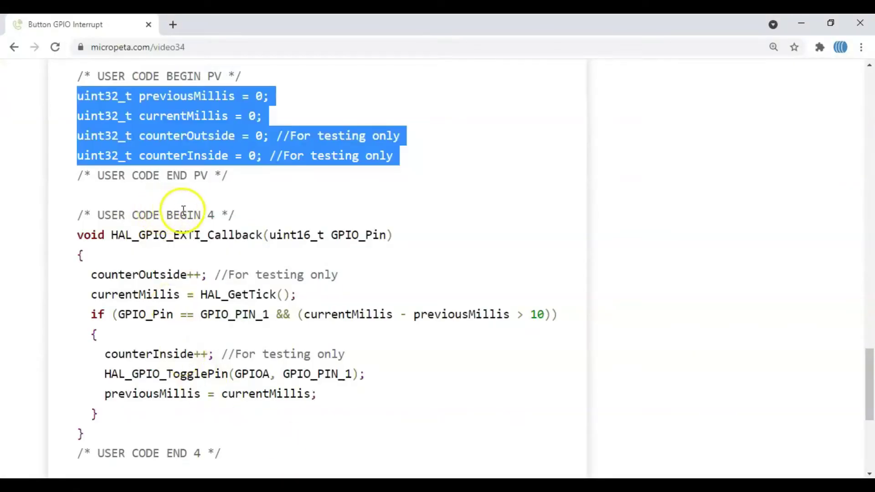
# Step: Select the whole HAL_GPIO_EXTI_Callback debounce function on the tutorial page
pyautogui.doubleClick(86, 235)
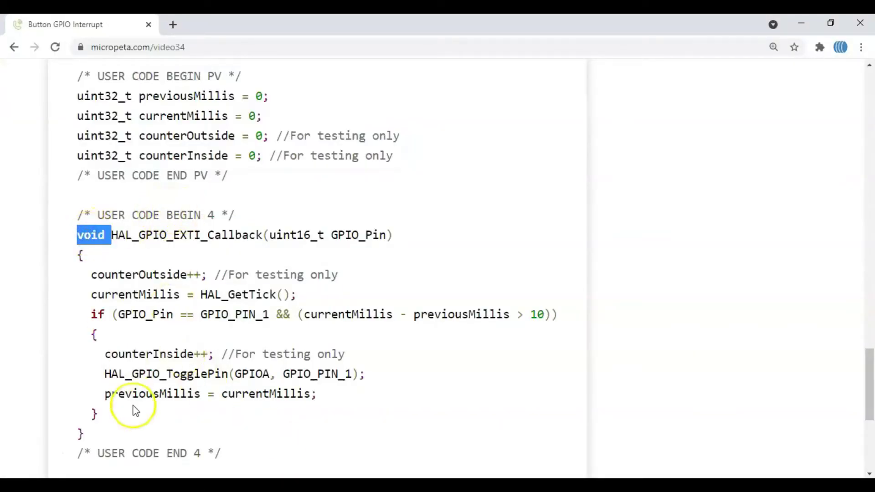
pyautogui.keyDown('shift'); pyautogui.click(89, 440); pyautogui.keyUp('shift')
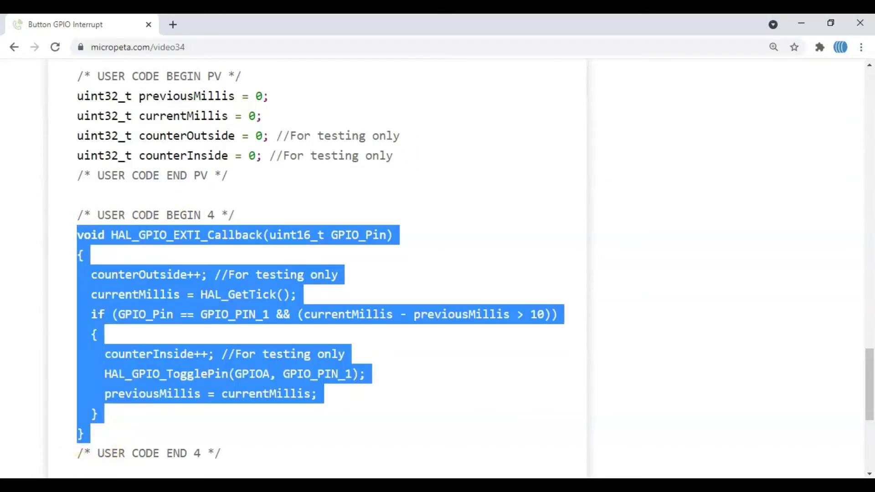
# Step: Paste the debounced HAL_GPIO_EXTI_Callback function into main.c's USER CODE BEGIN 4 section
pyautogui.hotkey('alt', 'Tab')
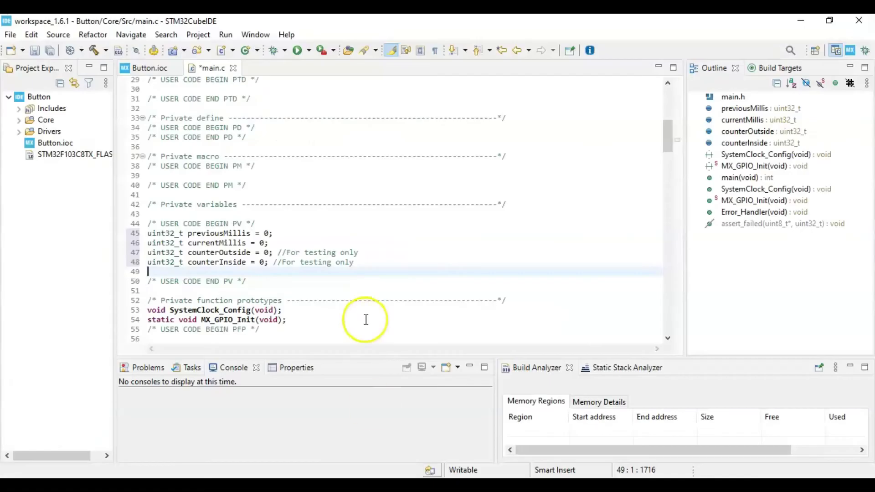
pyautogui.press('Down')
pyautogui.press('Down')
pyautogui.press('Down')
pyautogui.press('Down')
pyautogui.press('Down')
pyautogui.press('Down')
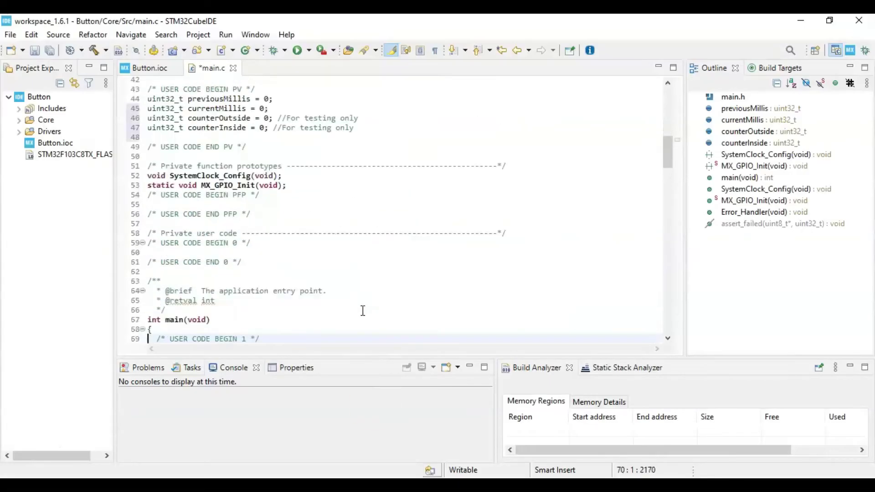
pyautogui.press('Down')
pyautogui.press('Down')
pyautogui.press('Down')
pyautogui.press('Down')
pyautogui.press('Down')
pyautogui.press('Down')
pyautogui.press('Down')
pyautogui.press('Down')
pyautogui.press('Down')
pyautogui.press('Down')
pyautogui.press('Down')
pyautogui.press('Down')
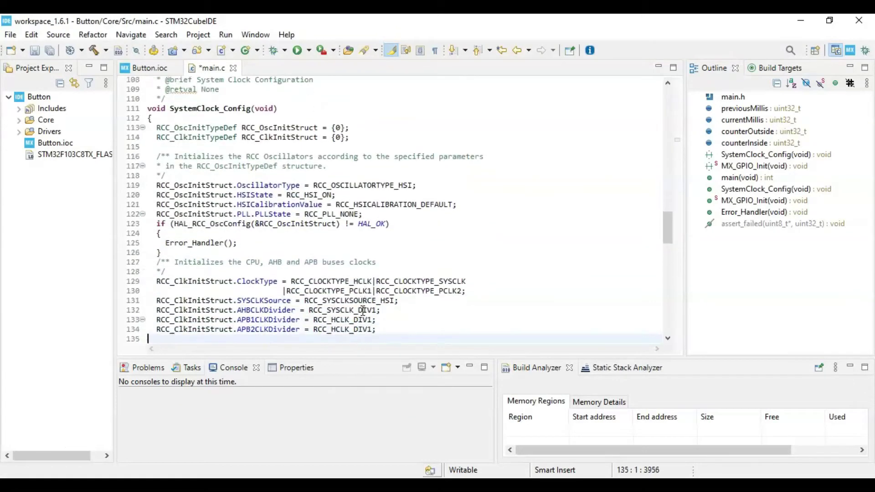
pyautogui.press('Down')
pyautogui.press('Down')
pyautogui.press('Down')
pyautogui.press('Down')
pyautogui.press('Down')
pyautogui.press('Down')
pyautogui.press('Down')
pyautogui.press('Down')
pyautogui.press('Down')
pyautogui.press('Down')
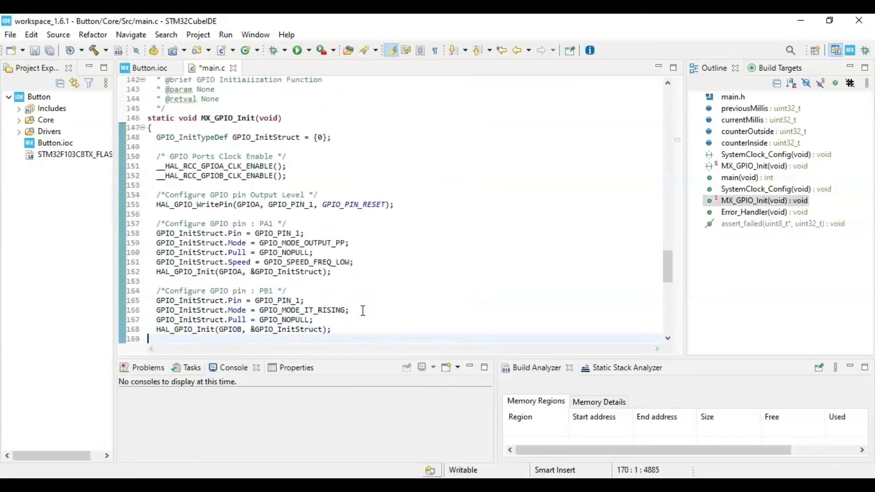
pyautogui.press('Down')
pyautogui.press('Down')
pyautogui.press('Down')
pyautogui.press('Down')
pyautogui.press('Down')
pyautogui.press('Down')
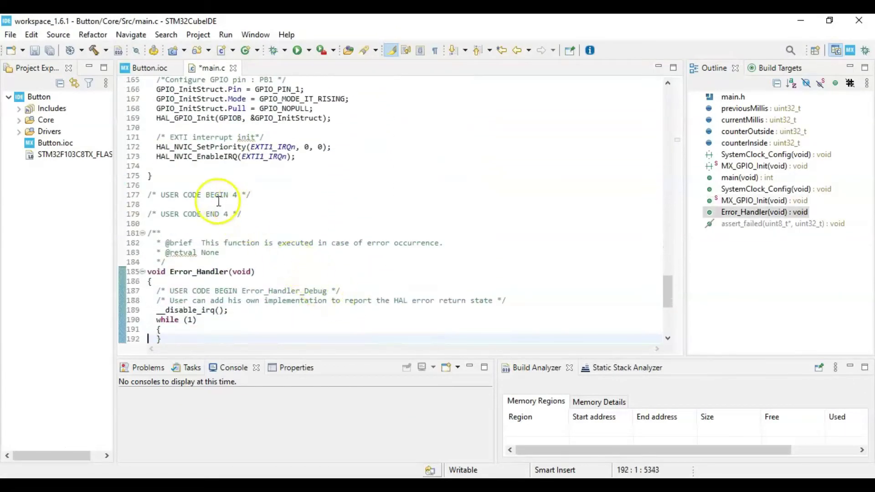
pyautogui.click(216, 200)
pyautogui.write('void HAL_GPIO_EXTI_Callback(uint16_t GPIO_Pin) {   counterOutside++; //For testing only   currentMillis = HAL_GetTick();   if (GPIO_Pin == GPIO_PIN_1 && (currentMillis - previousMillis > 10))   {     counterInside++; //For testing only     HAL_GPIO_TogglePin(GPIOA, GPIO_PIN_1);     previousMillis = currentMillis;   } }')
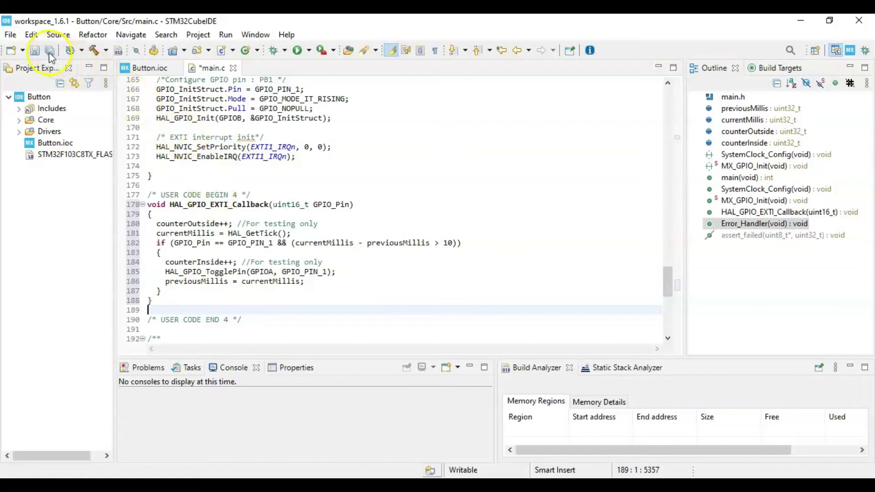
# Step: Save main.c and build Button, confirming 0 errors and 0 warnings in the console
pyautogui.click(35, 54)
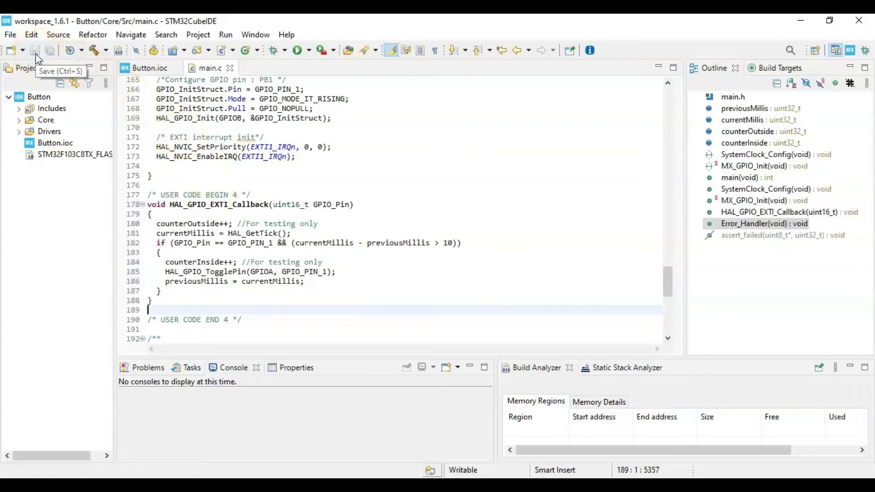
pyautogui.click(96, 54)
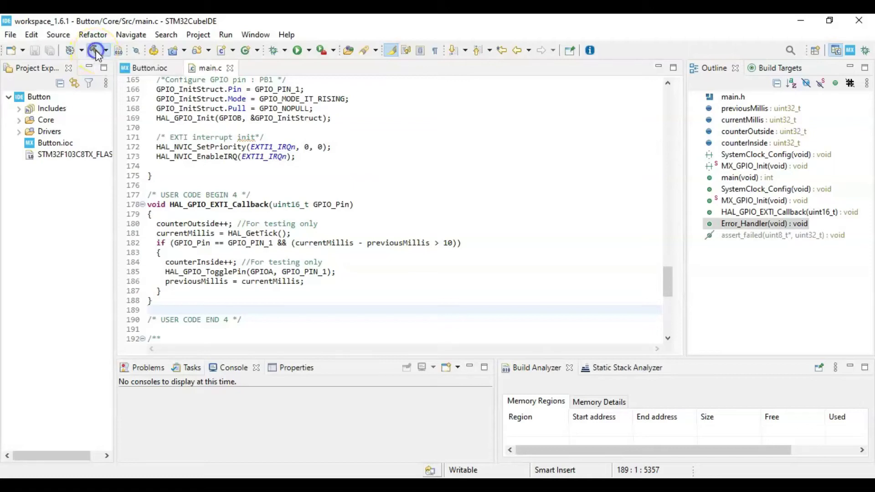
pyautogui.click(209, 308)
pyautogui.click(189, 414)
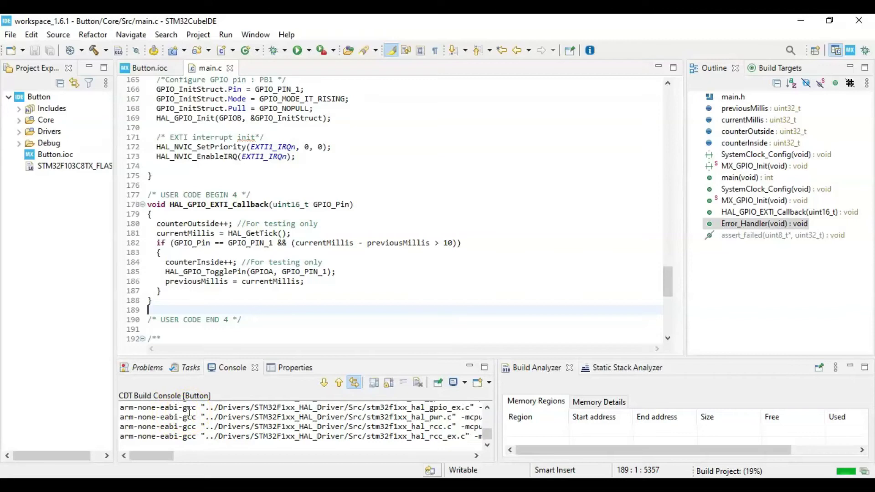
pyautogui.click(239, 425)
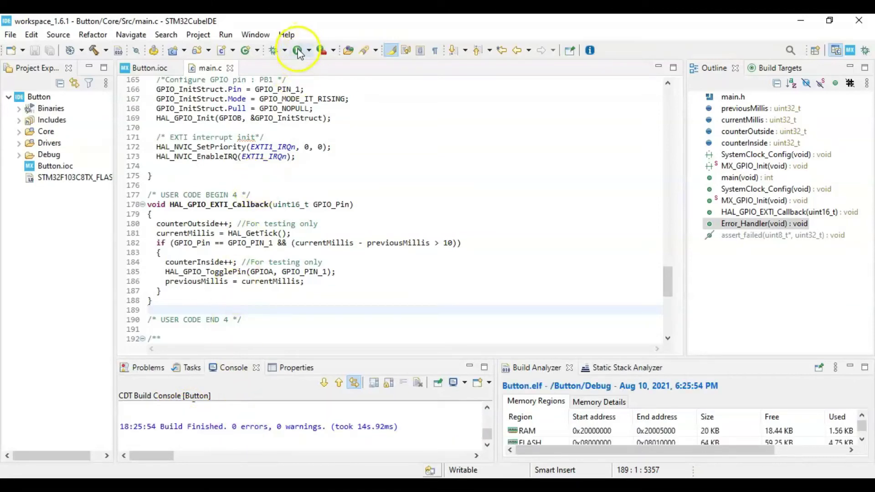
# Step: Choose ST-LINK (OpenOCD) as the debug probe for the Button Debug configuration
pyautogui.click(274, 52)
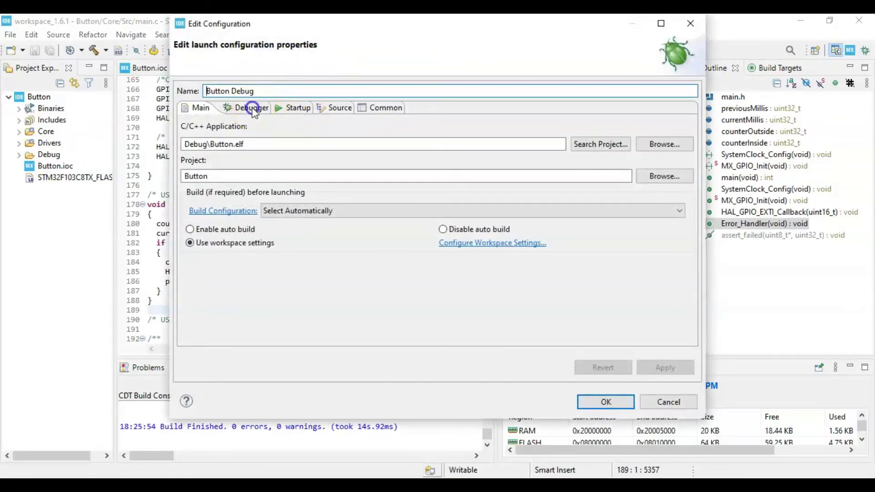
pyautogui.click(252, 110)
pyautogui.click(246, 177)
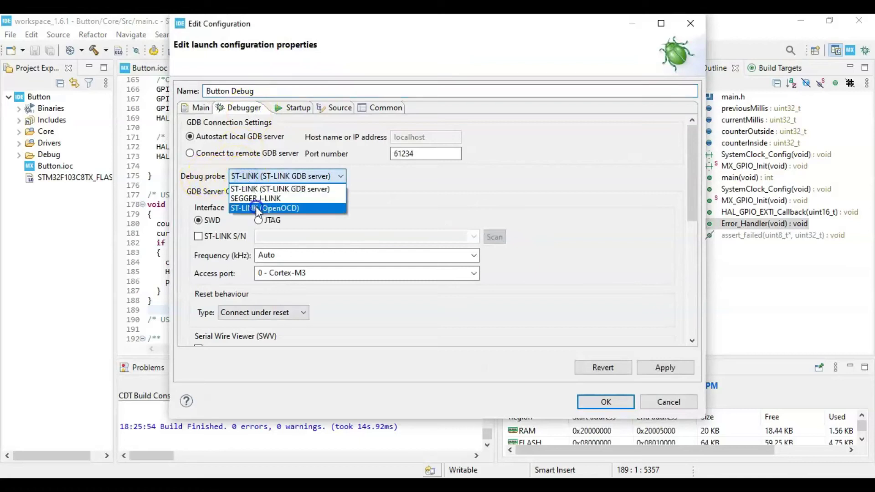
pyautogui.click(256, 206)
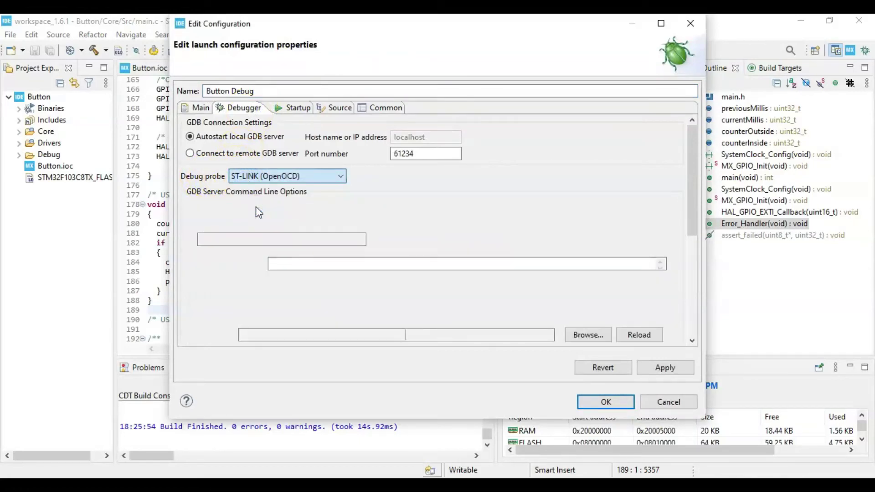
# Step: Set Reset Mode to Software system reset, apply, and start debugging at HAL_Init
pyautogui.click(521, 283)
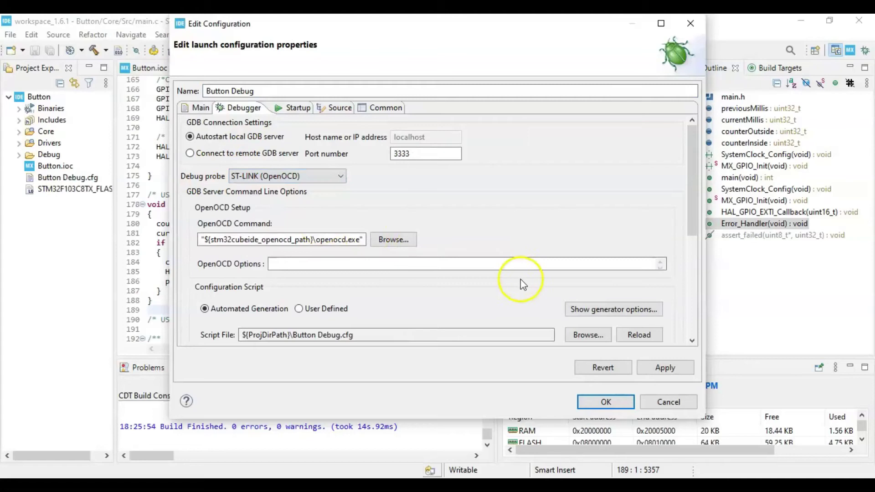
pyautogui.click(615, 310)
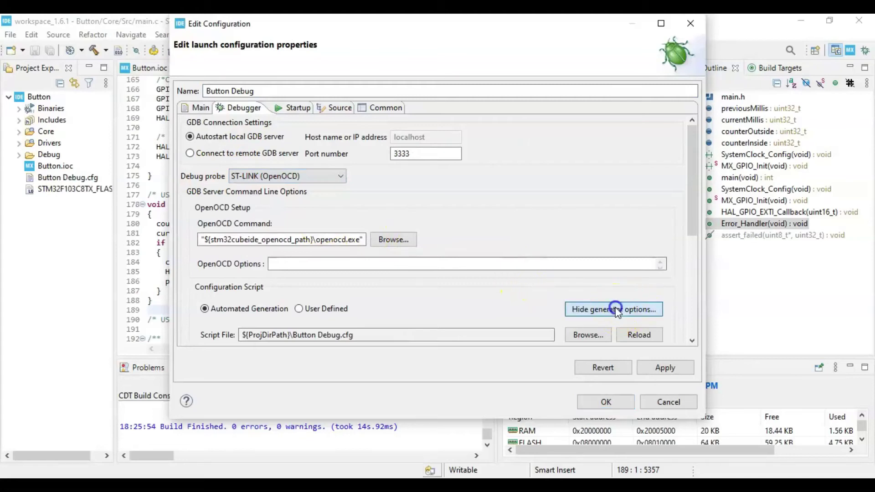
pyautogui.click(691, 245)
pyautogui.click(557, 164)
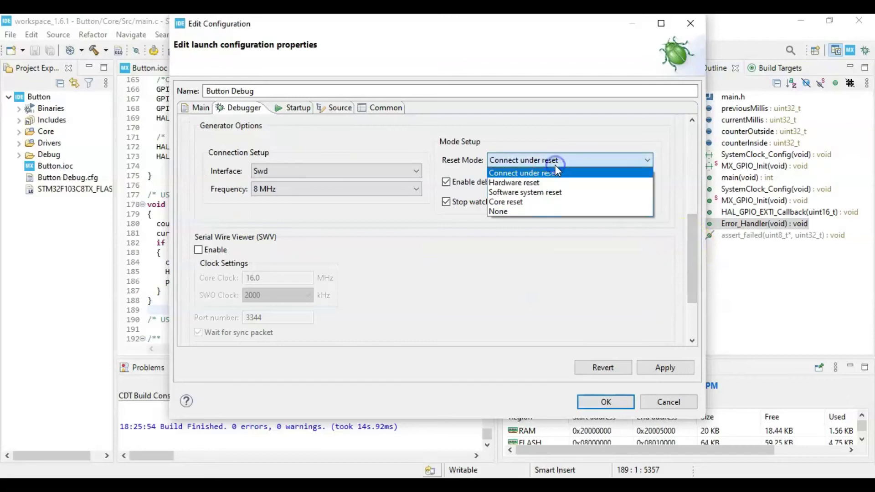
pyautogui.click(550, 192)
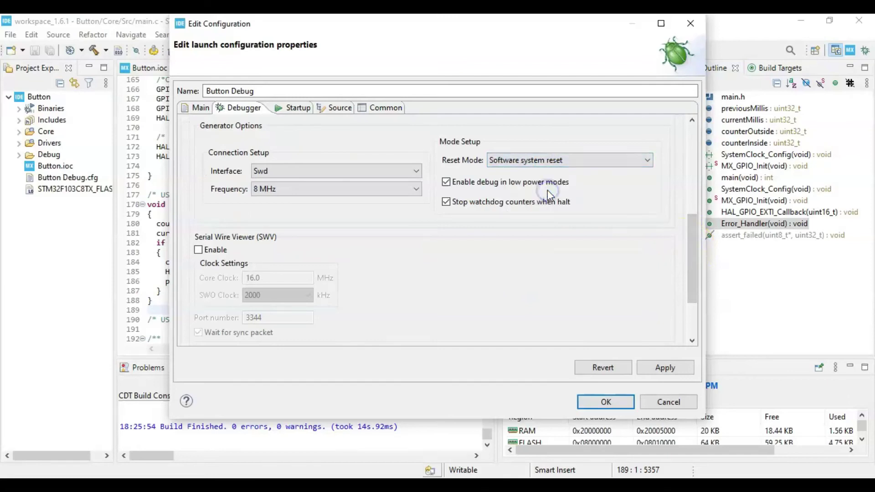
pyautogui.click(665, 370)
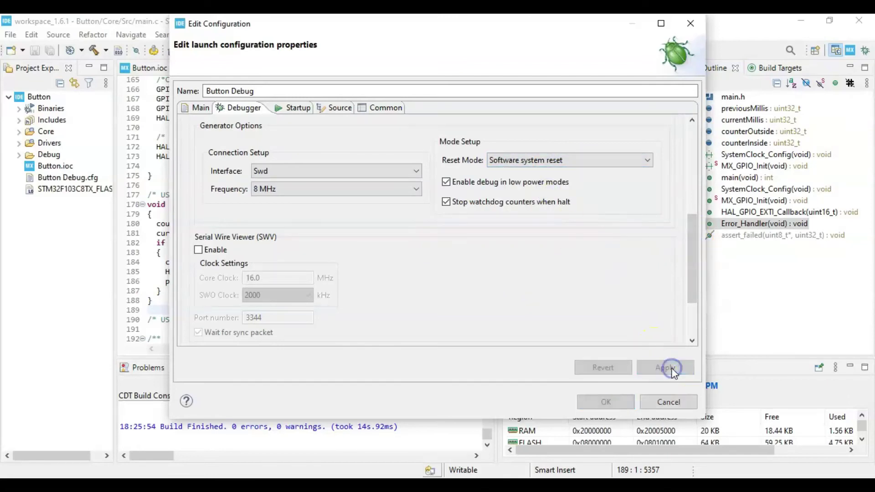
pyautogui.click(616, 403)
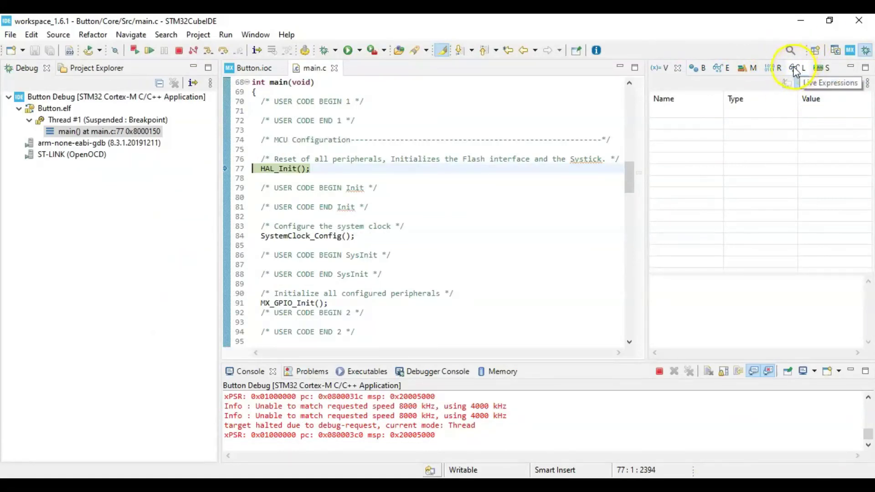
# Step: Add counterOutside and counterInside as live expressions and resize columns to show both at 0
pyautogui.click(796, 69)
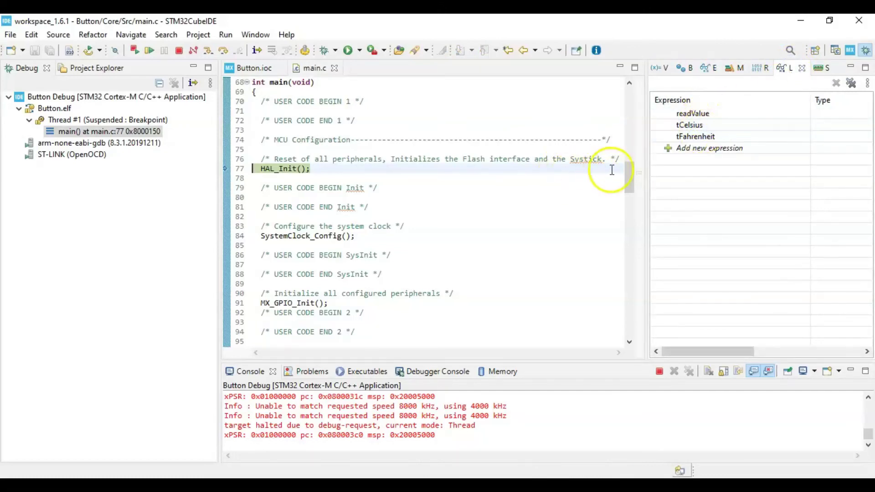
pyautogui.moveTo(627, 174); pyautogui.dragTo(628, 137)
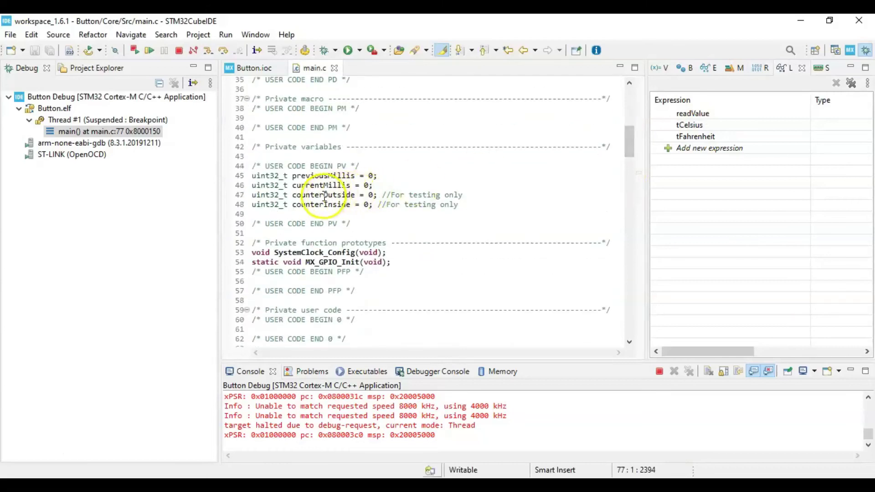
pyautogui.doubleClick(322, 196)
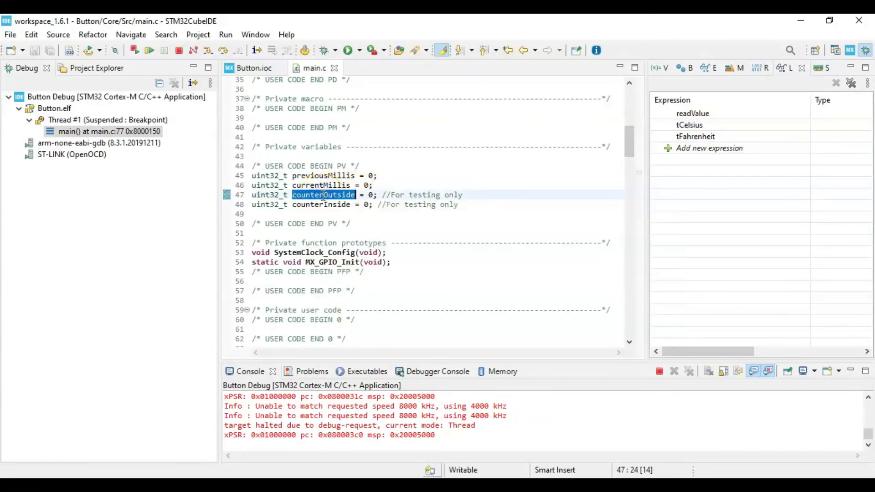
pyautogui.click(694, 114)
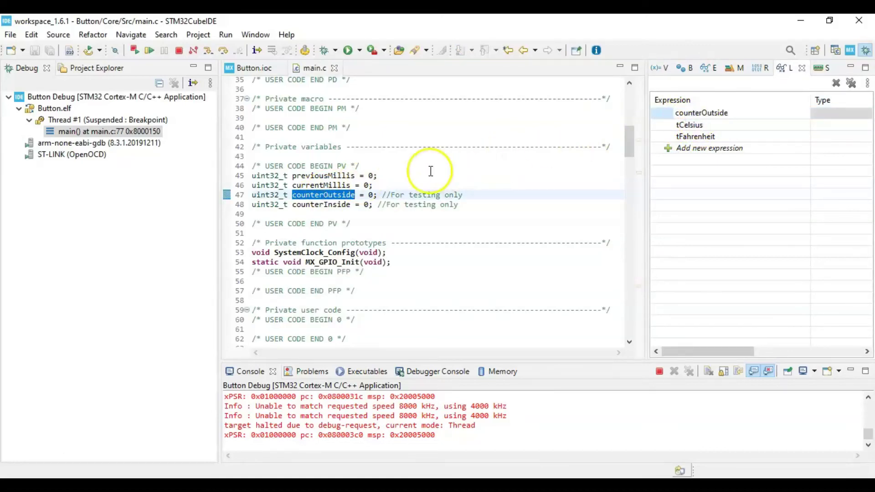
pyautogui.doubleClick(329, 206)
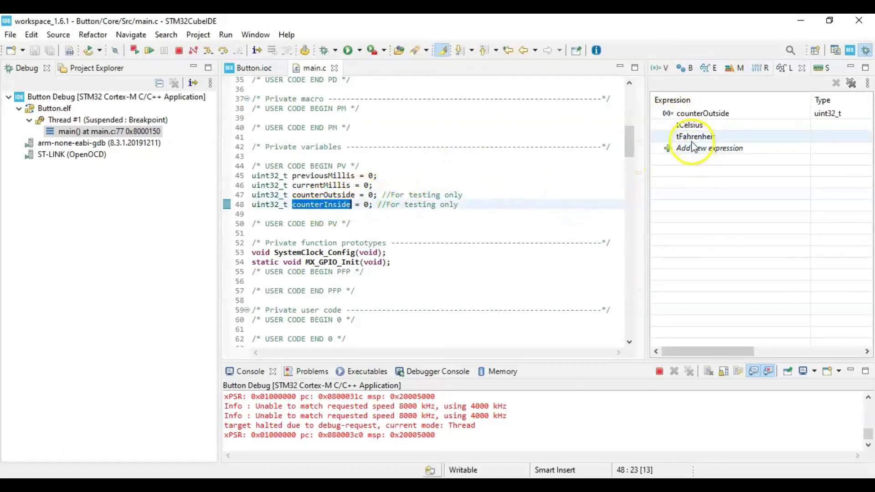
pyautogui.doubleClick(688, 125)
pyautogui.write('counterInside')
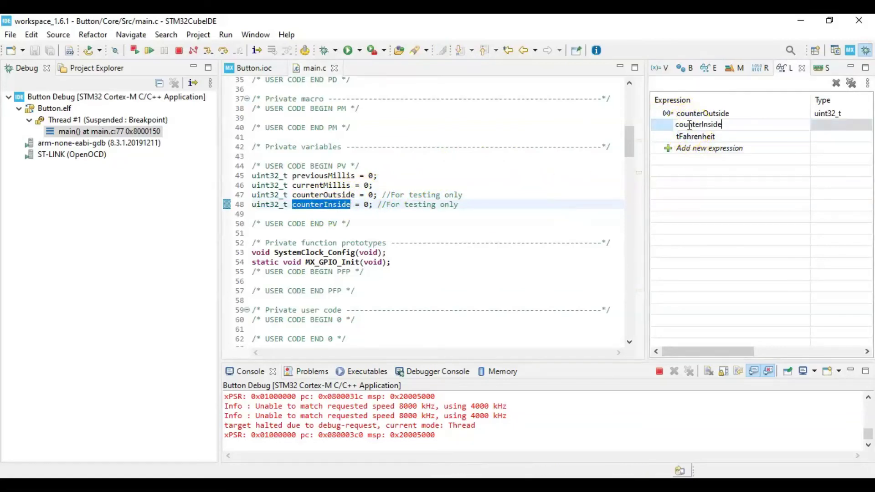
pyautogui.press('Return')
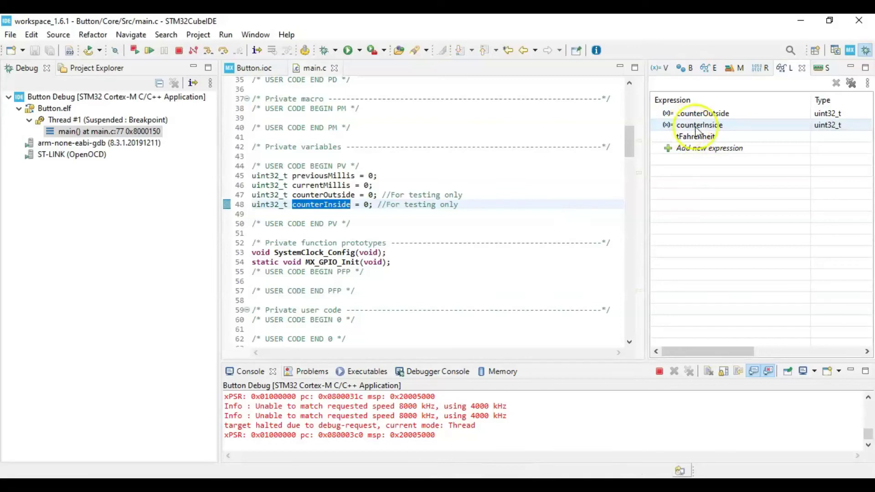
pyautogui.moveTo(809, 102); pyautogui.dragTo(730, 105)
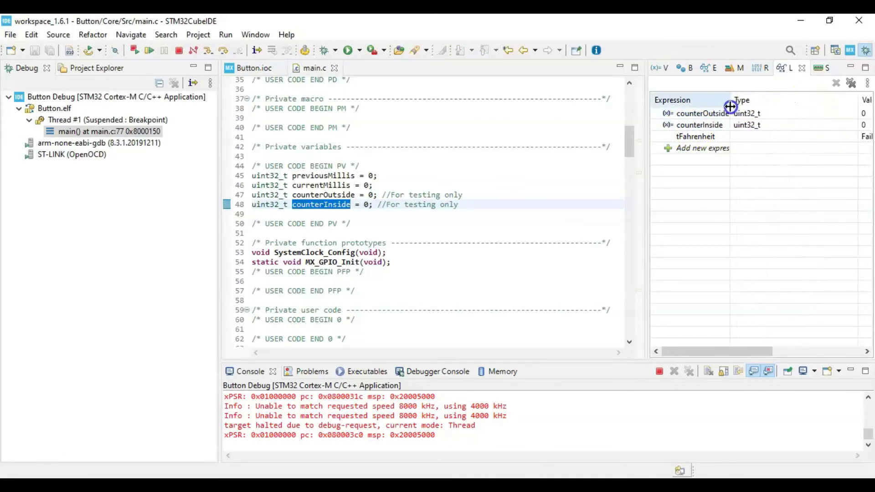
pyautogui.moveTo(863, 102); pyautogui.dragTo(790, 102)
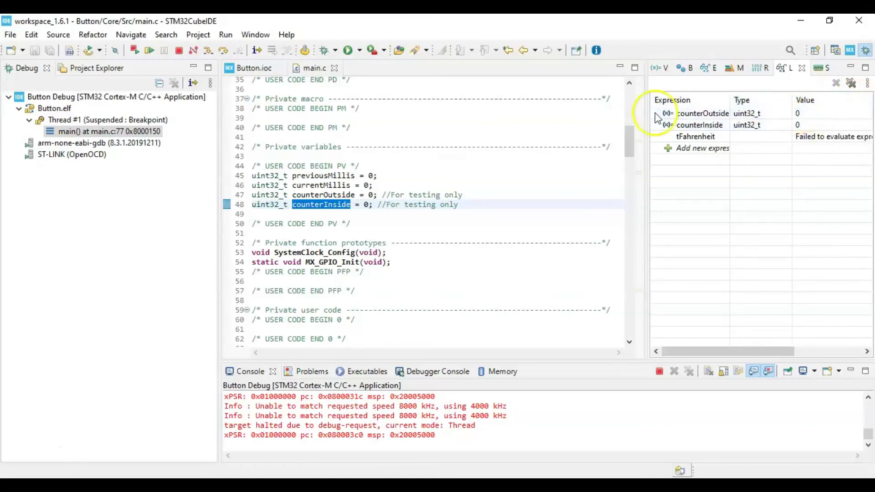
# Step: Resume the program so button presses bring counterOutside to 6 and counterInside to 5
pyautogui.click(150, 51)
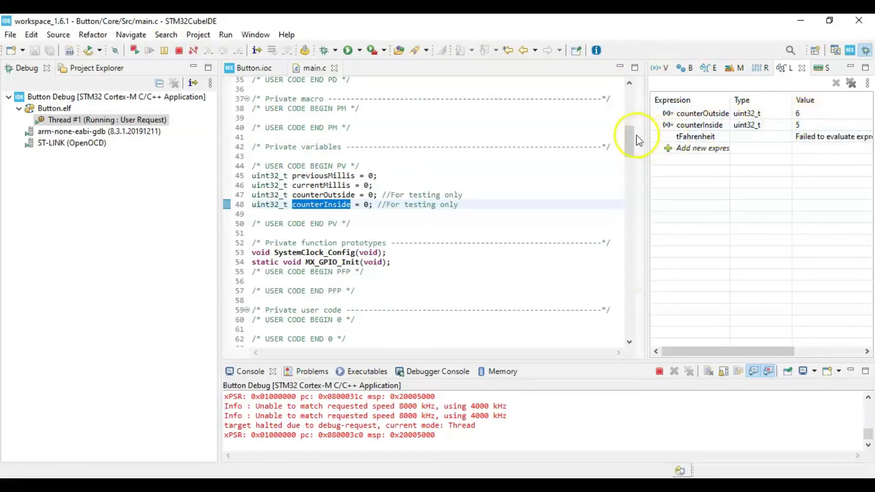
pyautogui.moveTo(631, 134); pyautogui.dragTo(630, 278)
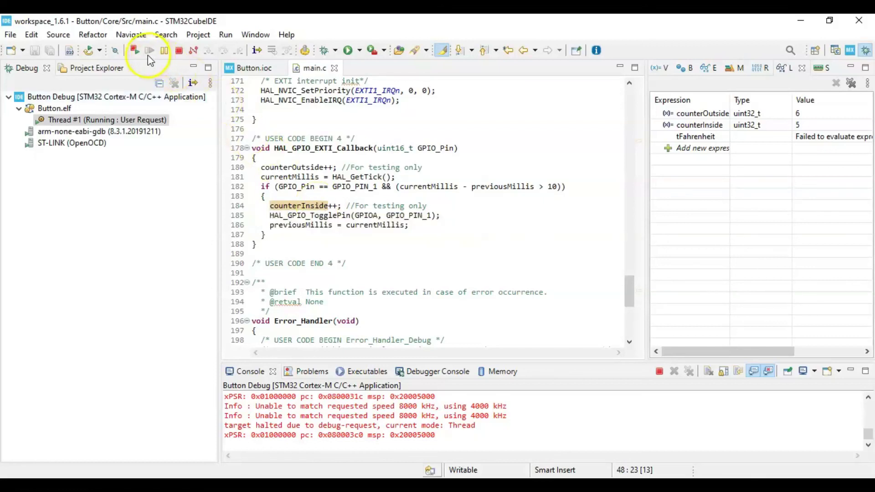
# Step: Terminate the Button debug session from the debug toolbar
pyautogui.click(178, 50)
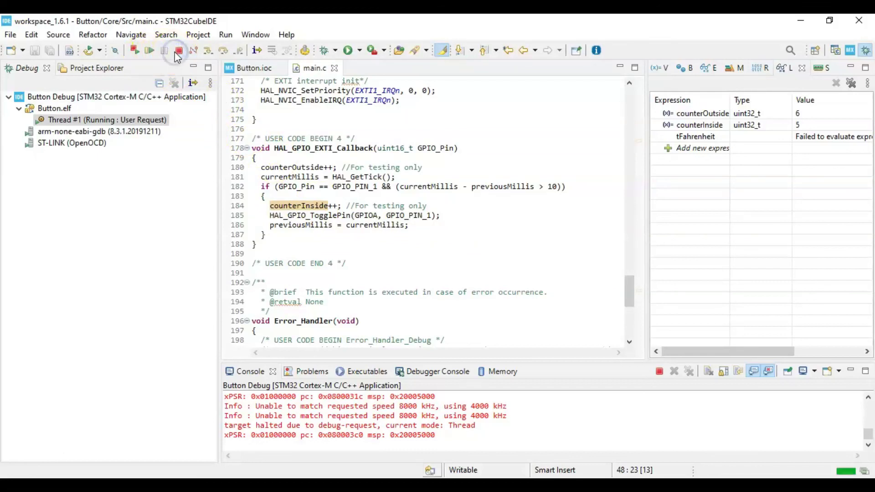